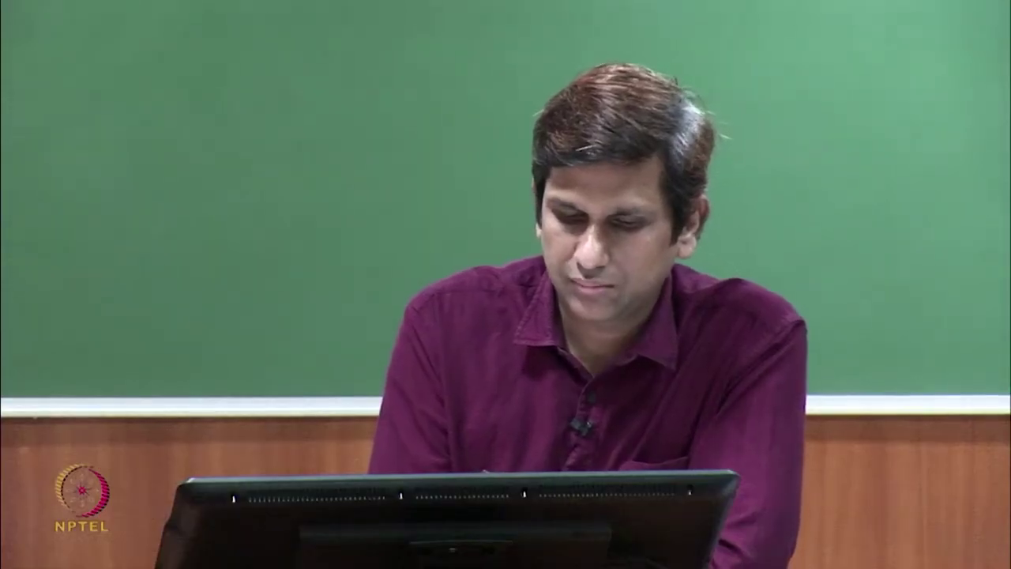
- Handwrite the heading 'Matlab Code for Newton's' with the pen
mouse_move(273, 188)
mouse_down()
mouse_move(321, 177)
mouse_move(350, 186)
mouse_up()
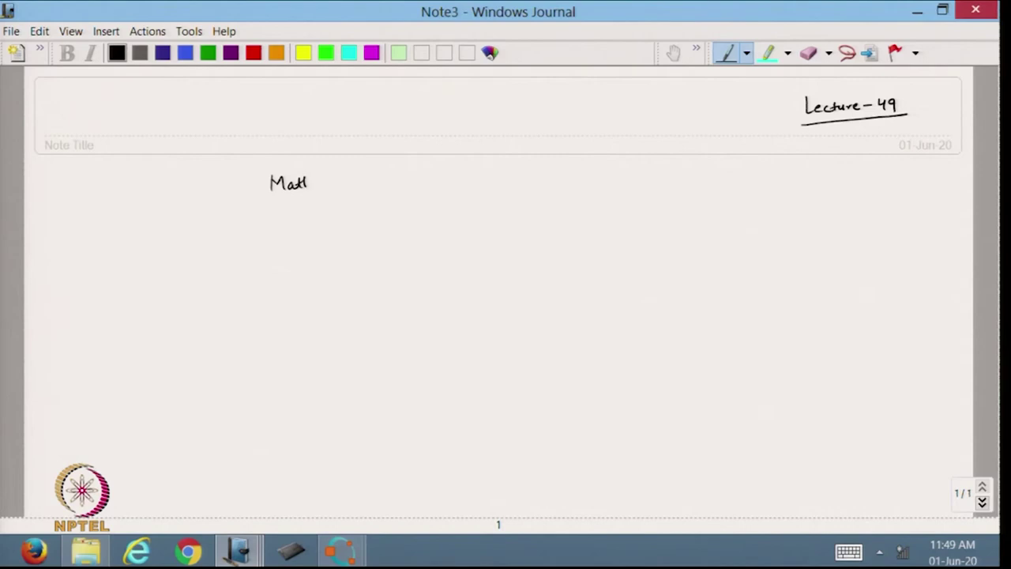
drag(357, 179, 368, 171)
drag(370, 180, 408, 178)
mouse_move(410, 183)
mouse_down()
mouse_move(459, 171)
mouse_move(489, 182)
mouse_up()
drag(493, 177, 494, 173)
drag(501, 182, 509, 175)
mouse_move(514, 174)
mouse_down()
mouse_move(552, 163)
mouse_move(558, 180)
mouse_move(566, 163)
mouse_move(593, 168)
mouse_move(553, 181)
mouse_move(617, 163)
mouse_move(631, 182)
mouse_up()
- Erase and rewrite 'diff.', then underline 'Newton's divided diff.'
click(727, 57)
mouse_move(637, 161)
mouse_down()
mouse_move(635, 179)
mouse_move(642, 169)
mouse_up()
click(644, 178)
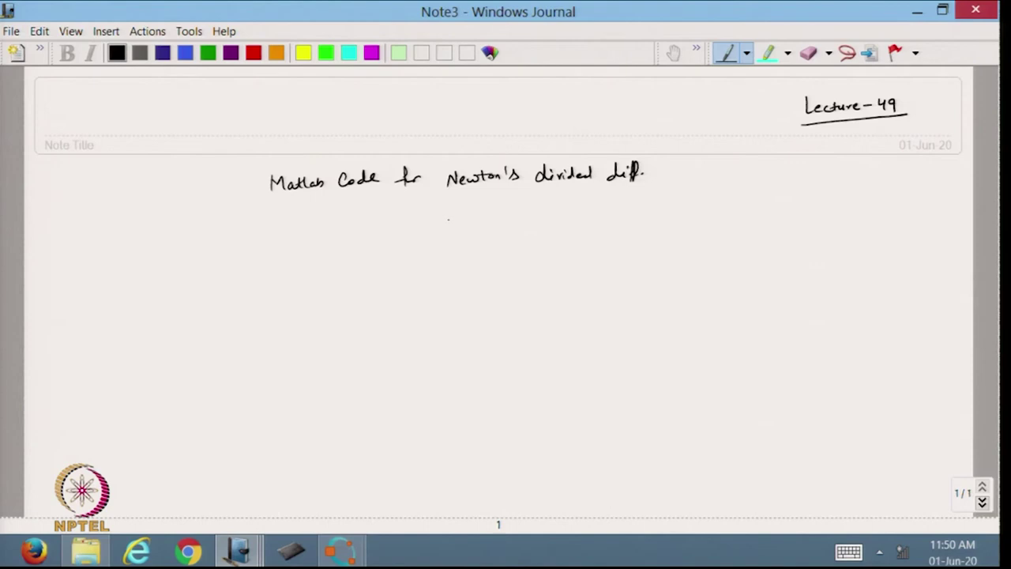
drag(443, 197, 646, 188)
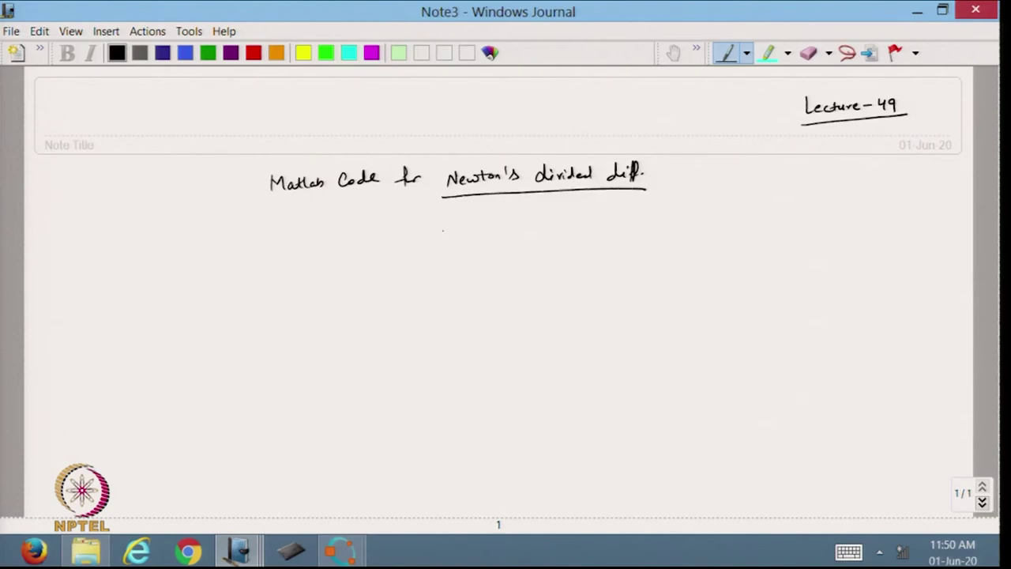
- Write and underline 'Unique interpolating polynomial', then start the 'x:' table label
mouse_move(440, 234)
mouse_down()
mouse_move(508, 240)
mouse_move(590, 221)
mouse_move(613, 230)
mouse_move(696, 204)
mouse_up()
drag(446, 266, 725, 218)
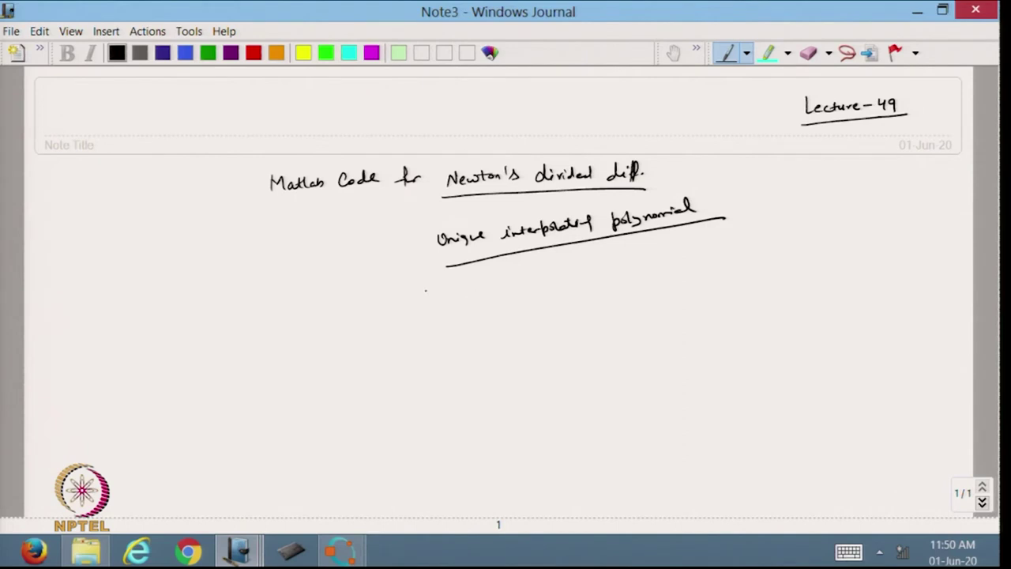
drag(403, 306, 417, 313)
- Write the data table rows x: 0, 1, 3 and y: 1, 3, 55
mouse_move(459, 301)
mouse_down()
mouse_move(453, 309)
mouse_move(512, 309)
mouse_up()
drag(567, 291, 565, 305)
drag(406, 340, 410, 351)
drag(424, 336, 425, 338)
drag(424, 342, 560, 334)
mouse_move(566, 325)
mouse_down()
mouse_move(571, 334)
mouse_move(579, 320)
mouse_up()
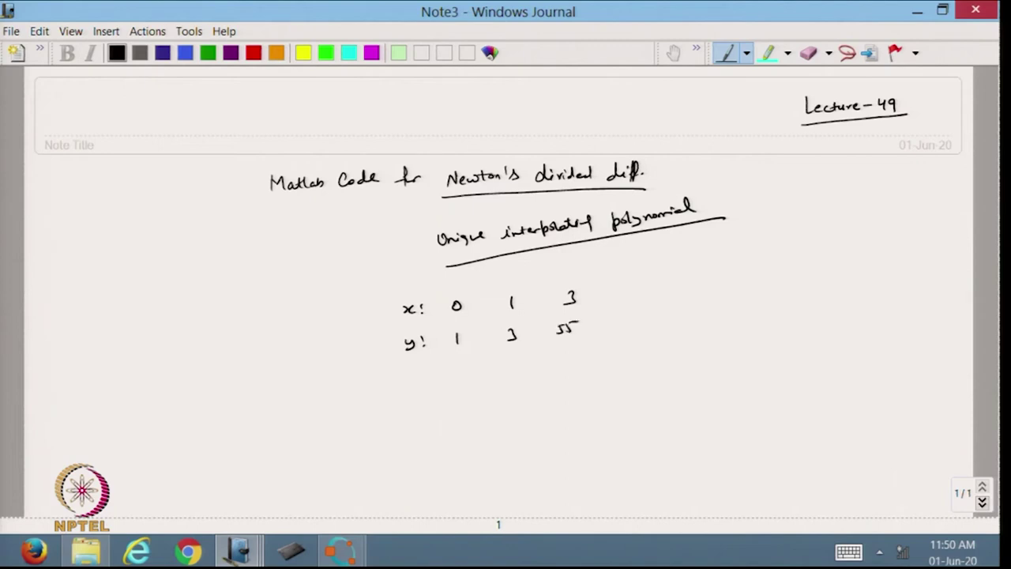
- Write 'P2(x) = 8x²' below the data table
drag(400, 385, 402, 394)
drag(405, 396, 418, 397)
drag(421, 387, 433, 396)
drag(438, 385, 445, 387)
drag(438, 388, 446, 391)
drag(473, 382, 485, 392)
drag(485, 384, 477, 393)
drag(487, 376, 507, 387)
- Complete the polynomial with '− 6x + 1' and draw a box around it
drag(522, 380, 523, 385)
mouse_move(525, 381)
mouse_down()
mouse_move(535, 388)
mouse_move(526, 389)
mouse_up()
mouse_move(542, 384)
mouse_down()
mouse_move(556, 383)
mouse_move(549, 389)
mouse_up()
drag(561, 376, 561, 390)
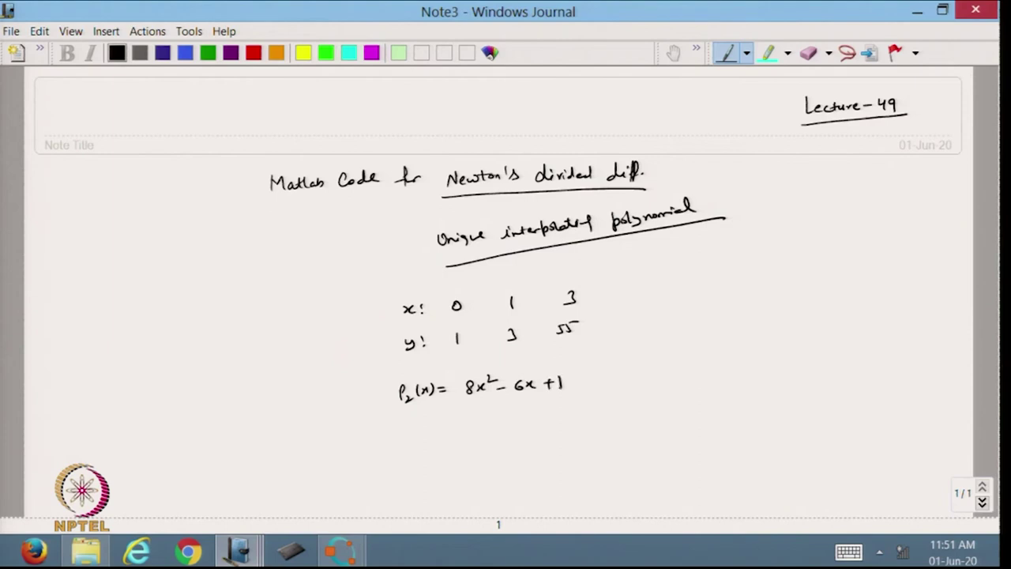
drag(395, 376, 399, 420)
mouse_move(387, 379)
mouse_down()
mouse_move(574, 359)
mouse_move(533, 411)
mouse_move(399, 411)
mouse_up()
drag(393, 429, 532, 422)
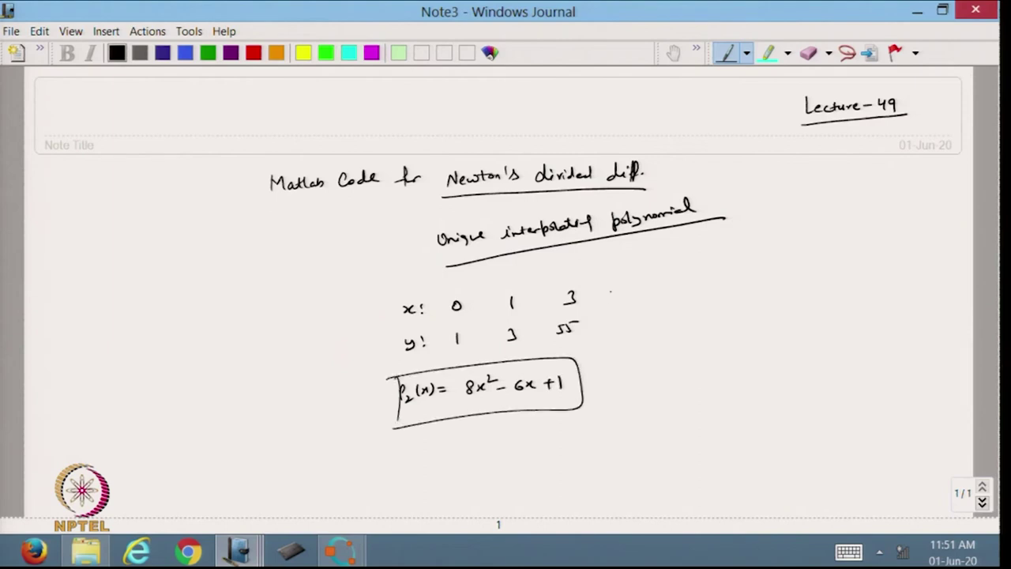
click(340, 550)
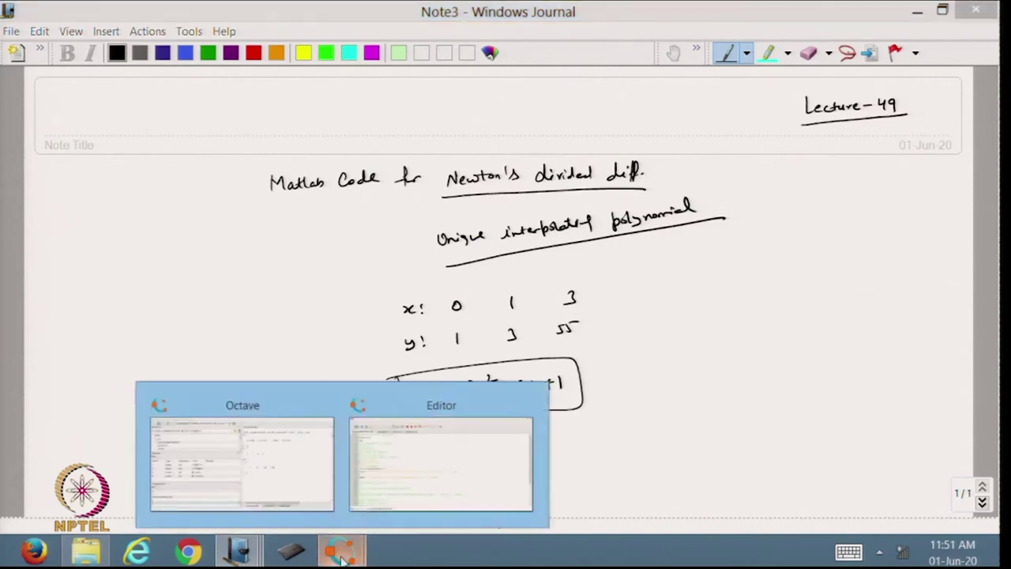
- In the Octave editor, look over lagrange.m, then show the newpoly.m function code
click(417, 475)
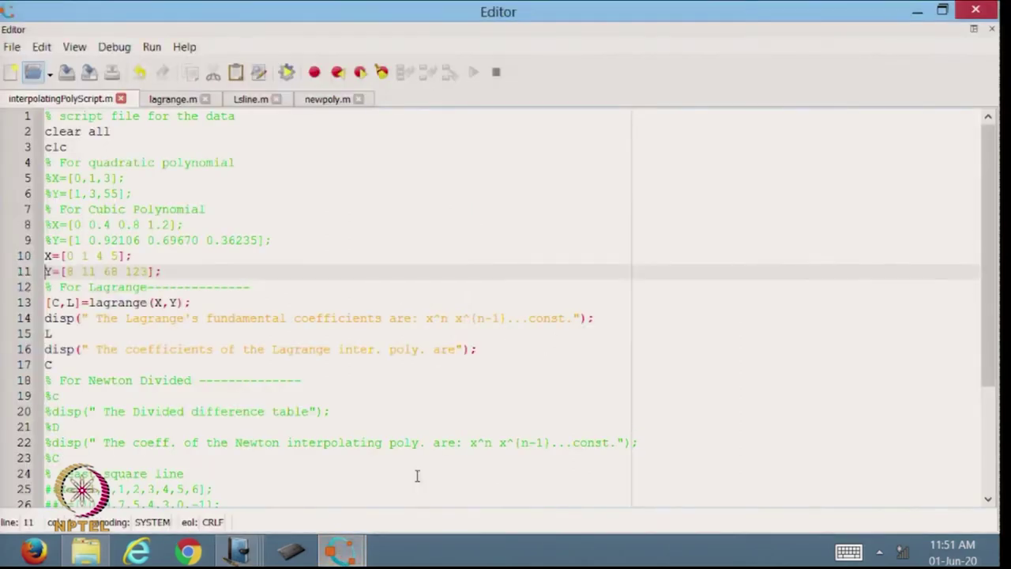
click(178, 100)
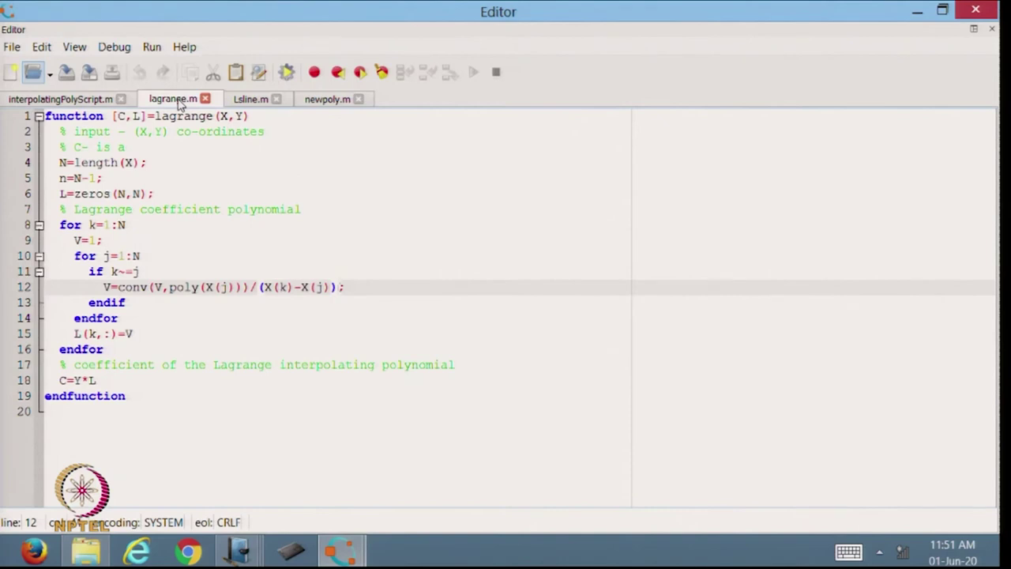
click(327, 100)
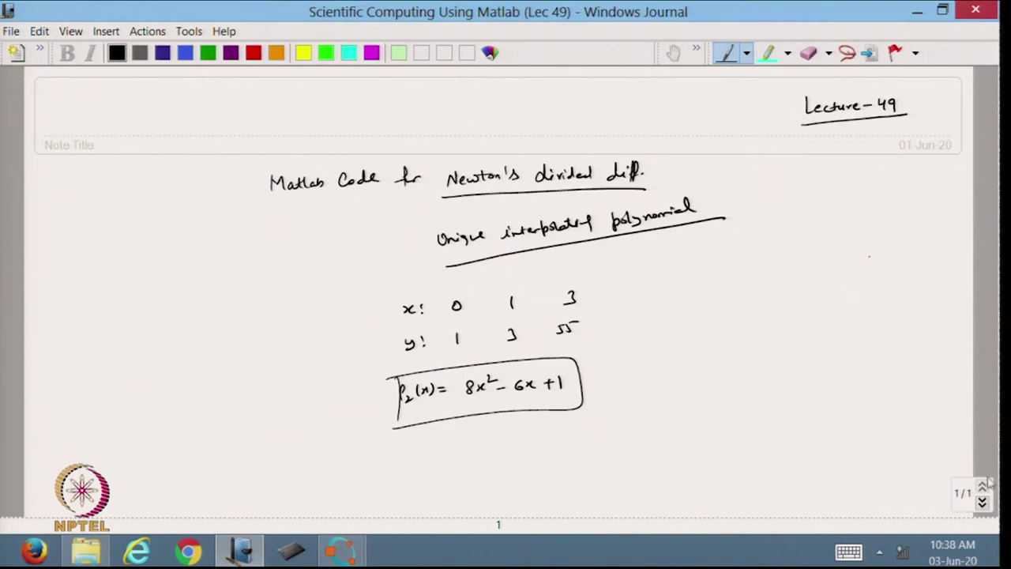
- On a new page, write 'Using Newton's divided diff' and begin 'P2(x) = f(x0) + (x−x0)'
click(983, 502)
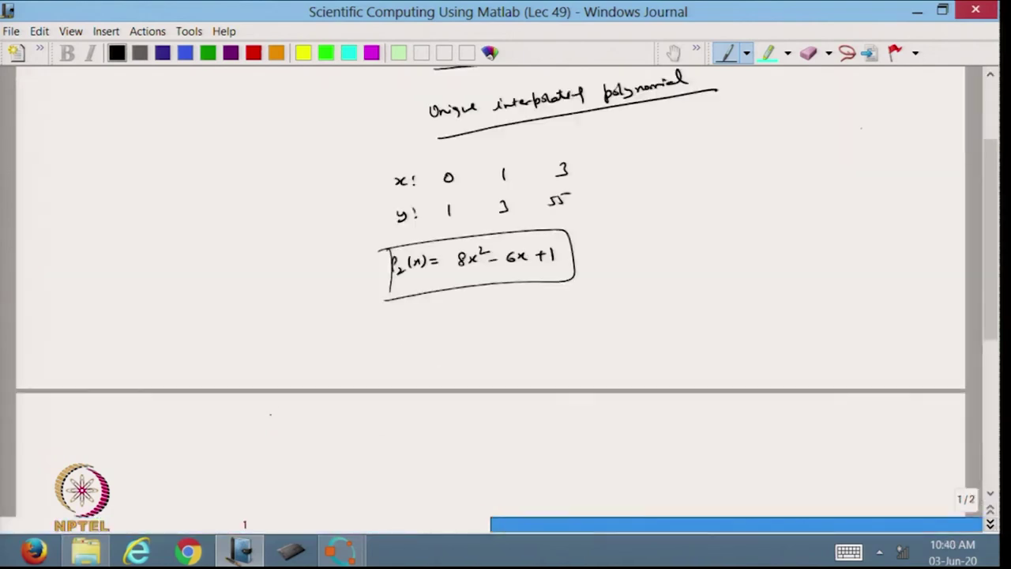
mouse_move(281, 413)
mouse_down()
mouse_move(286, 427)
mouse_move(317, 414)
mouse_move(338, 427)
mouse_move(408, 407)
mouse_move(413, 422)
mouse_move(534, 405)
mouse_move(553, 419)
mouse_up()
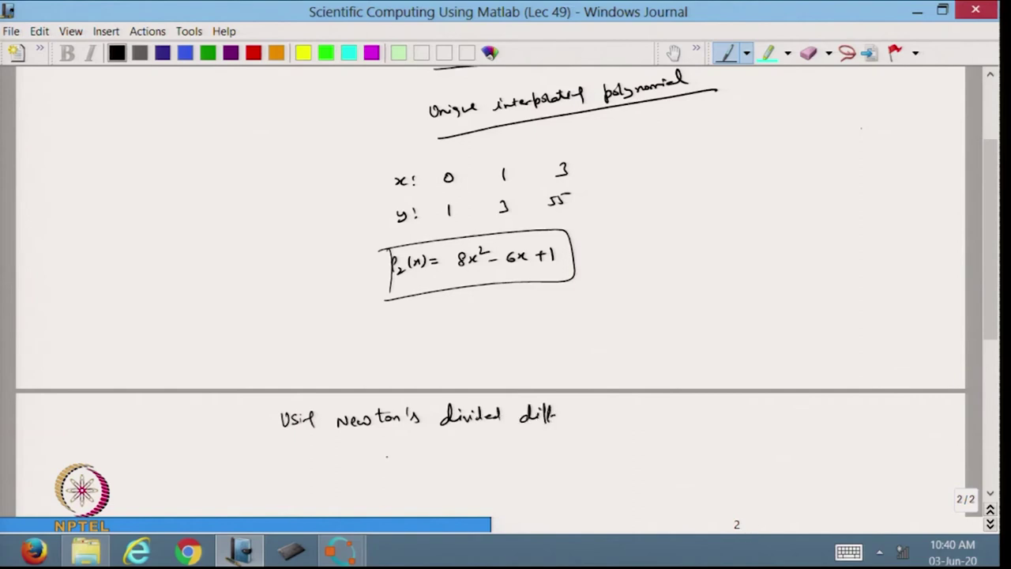
mouse_move(387, 454)
mouse_down()
mouse_move(393, 470)
mouse_move(507, 454)
mouse_up()
mouse_move(500, 448)
mouse_down()
mouse_move(500, 461)
mouse_move(530, 458)
mouse_up()
mouse_move(530, 449)
mouse_down()
mouse_move(521, 459)
mouse_move(542, 452)
mouse_up()
drag(543, 448, 552, 456)
mouse_move(557, 446)
mouse_down()
mouse_move(558, 459)
mouse_move(518, 464)
mouse_move(581, 449)
mouse_up()
- Add the coefficient f[x0,x1] and start the third term '+ (x−x0)'
mouse_move(592, 439)
mouse_down()
mouse_move(585, 456)
mouse_move(597, 452)
mouse_up()
mouse_move(597, 445)
mouse_down()
mouse_move(590, 453)
mouse_move(604, 451)
mouse_up()
mouse_move(608, 449)
mouse_down()
mouse_move(605, 457)
mouse_move(616, 452)
mouse_up()
mouse_move(618, 444)
mouse_down()
mouse_move(610, 453)
mouse_move(621, 453)
mouse_up()
mouse_move(624, 440)
mouse_down()
mouse_move(624, 456)
mouse_move(645, 448)
mouse_up()
mouse_move(639, 443)
mouse_down()
mouse_move(639, 455)
mouse_move(661, 449)
mouse_up()
drag(670, 446, 678, 446)
drag(680, 443, 680, 448)
mouse_move(692, 443)
mouse_down()
mouse_move(703, 447)
mouse_move(658, 455)
mouse_up()
- Finish the third term with (x−x1) and the coefficient f[x0,x1,x2]
drag(706, 434, 708, 452)
drag(719, 438, 726, 447)
drag(726, 440, 721, 447)
drag(727, 443, 741, 447)
mouse_move(746, 431)
mouse_down()
mouse_move(748, 450)
mouse_move(764, 441)
mouse_up()
drag(771, 431, 772, 446)
drag(781, 441, 801, 445)
mouse_move(801, 438)
mouse_down()
mouse_move(795, 447)
mouse_move(806, 450)
mouse_up()
drag(810, 439, 813, 445)
drag(822, 443, 827, 450)
- Write the result P2(x) = 8x² − 6x + 1 and box it
drag(994, 313, 994, 355)
drag(437, 398, 451, 404)
drag(507, 393, 536, 401)
drag(546, 398, 554, 404)
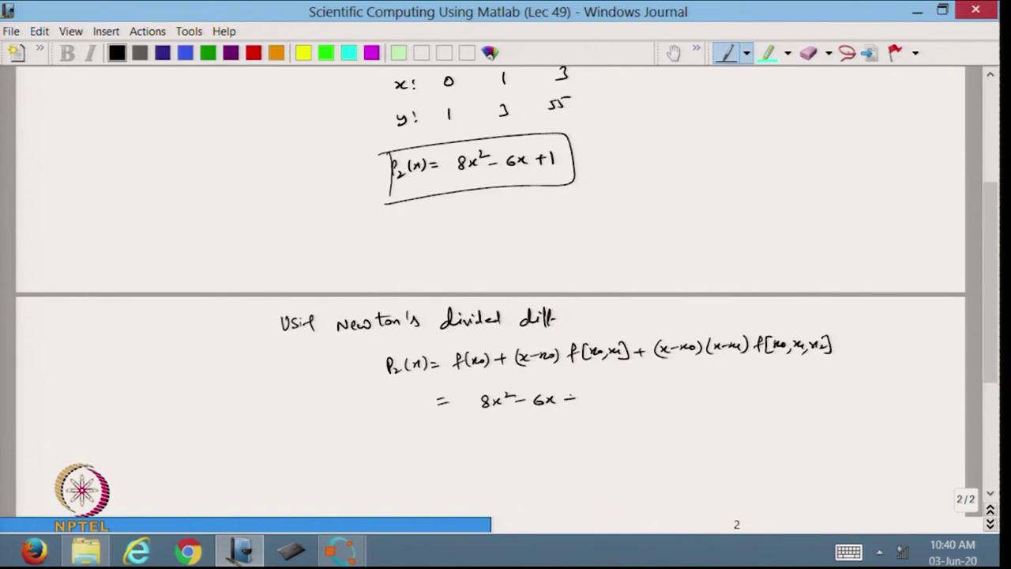
drag(402, 414, 405, 401)
drag(408, 407, 386, 440)
mouse_move(382, 397)
mouse_down()
mouse_move(598, 374)
mouse_move(574, 425)
mouse_move(379, 447)
mouse_up()
- Underline the divided differences f[x0,x1] and f[x0,x1,x2]
drag(563, 367, 632, 363)
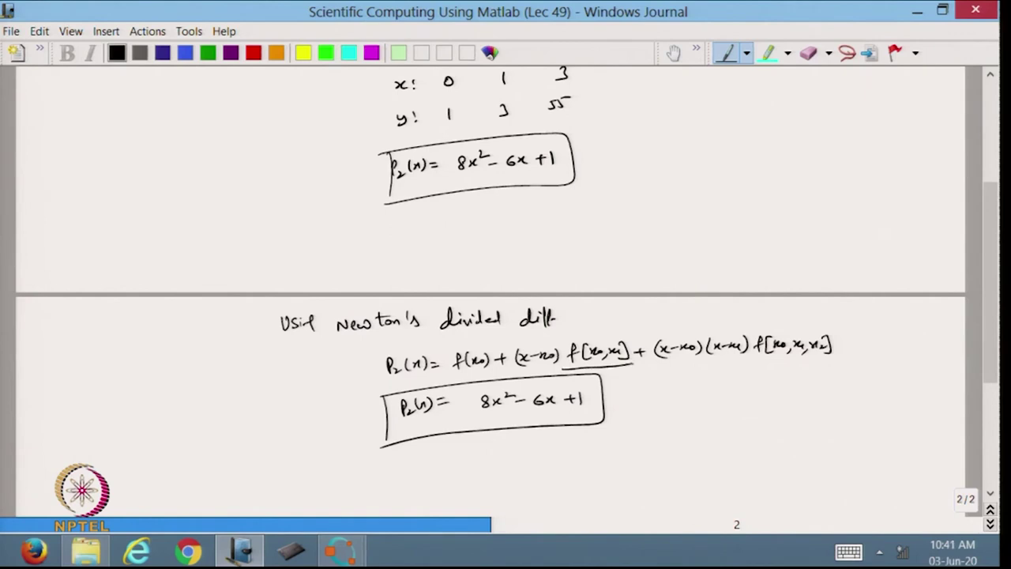
drag(750, 361, 839, 359)
drag(997, 362, 997, 387)
click(340, 551)
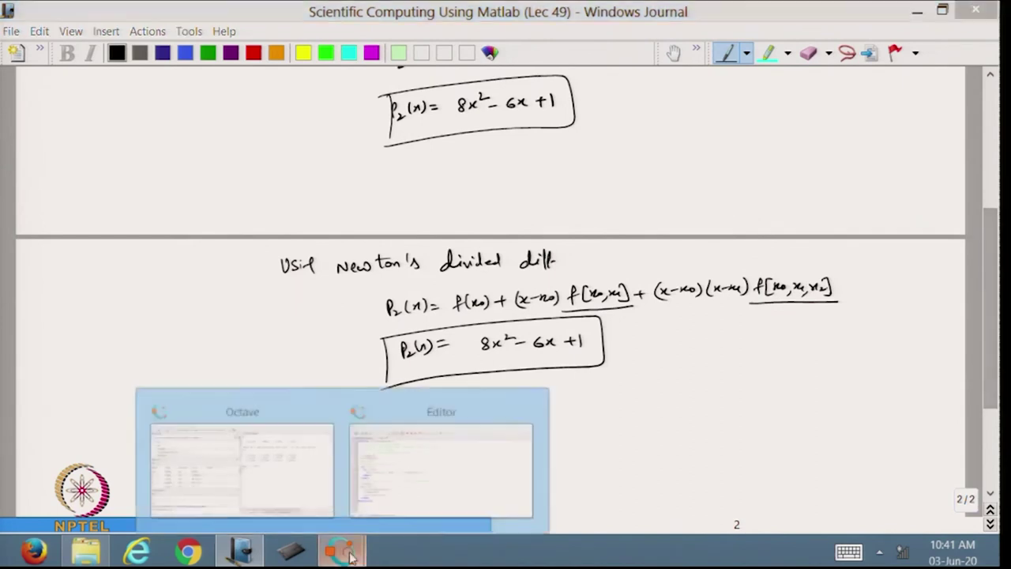
click(425, 464)
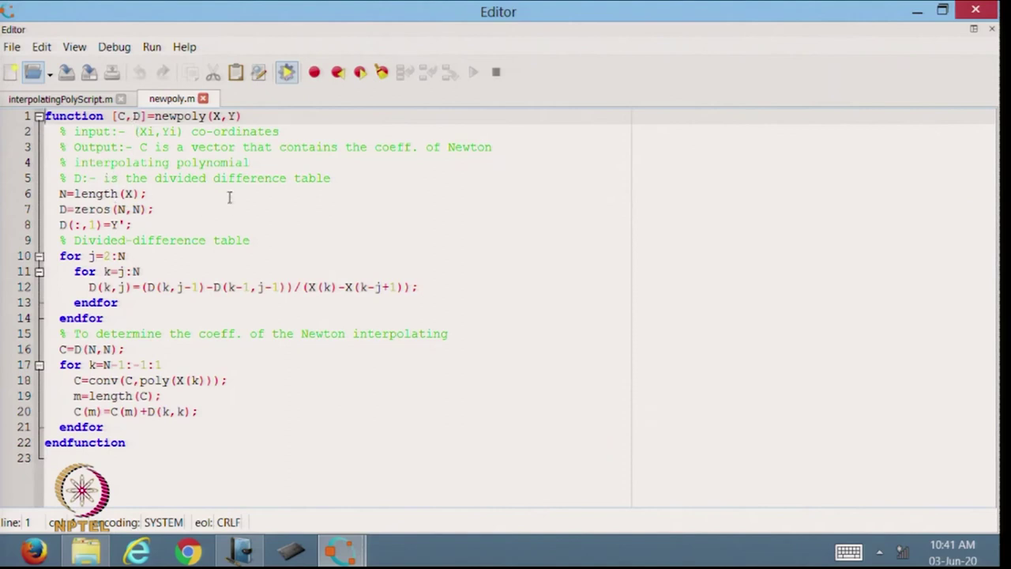
key(alt+Tab)
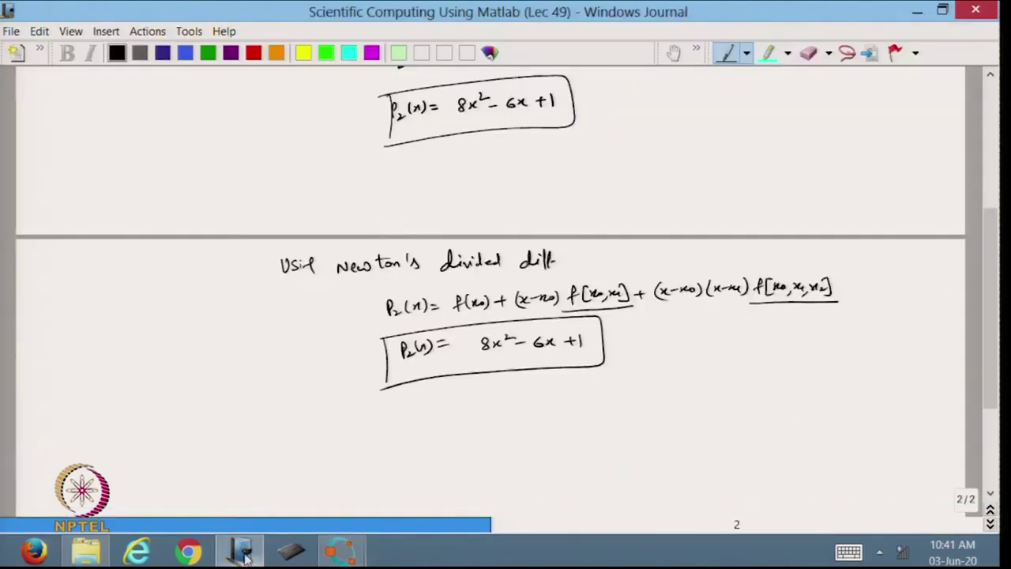